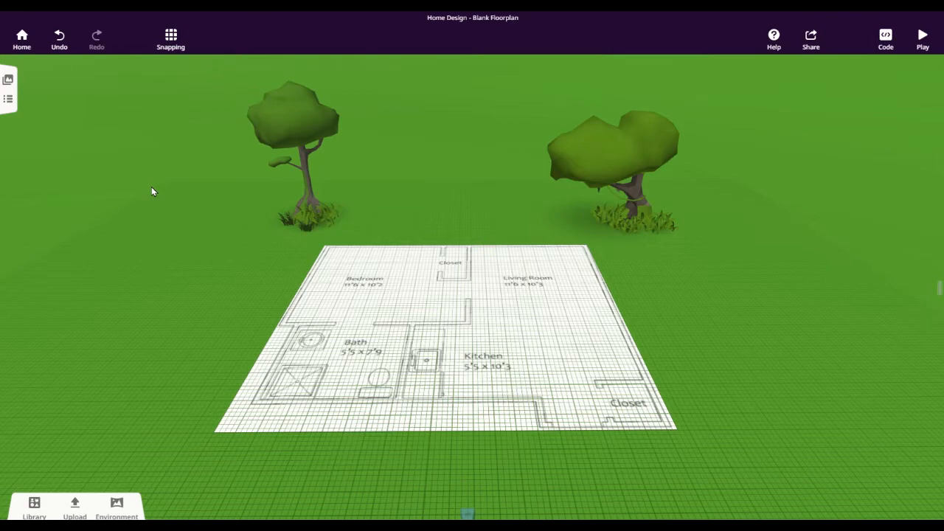
- Place a brick wall from the library's Building category on the floor plan near the kitchen
mouse_move(155, 228)
mouse_down()
mouse_move(163, 267)
mouse_move(160, 243)
mouse_up()
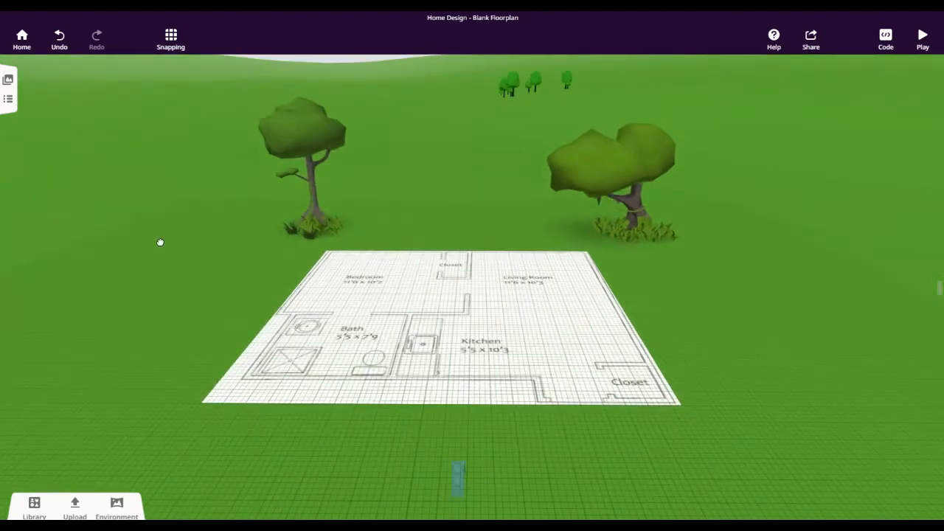
click(34, 508)
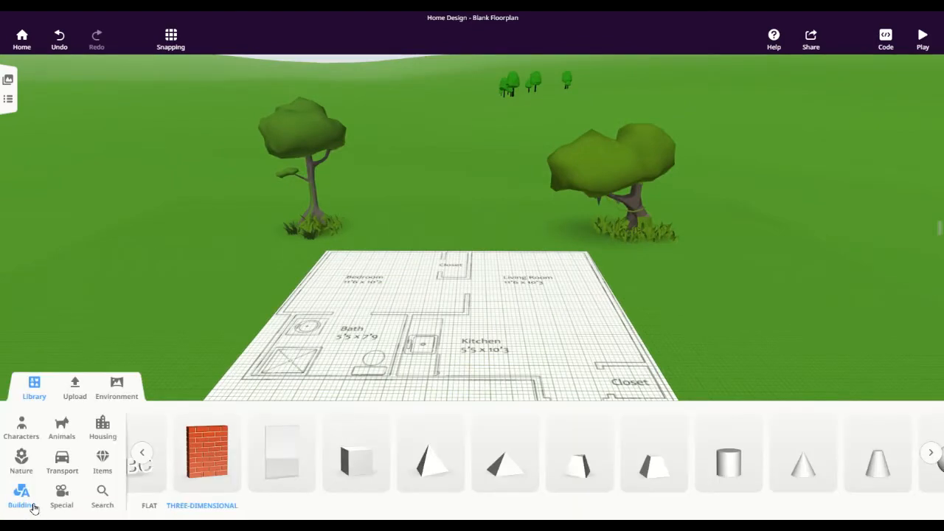
click(34, 507)
scroll(208, 463, up, 3)
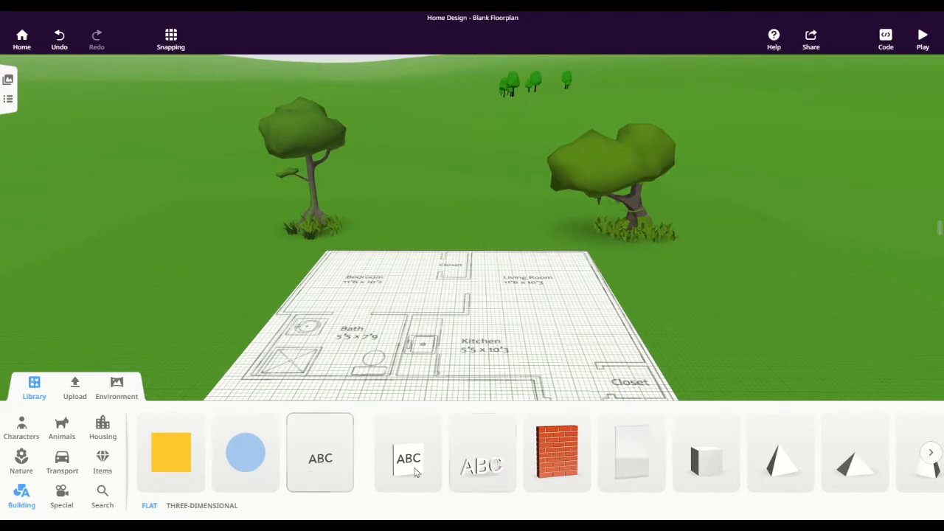
scroll(747, 456, down, 2)
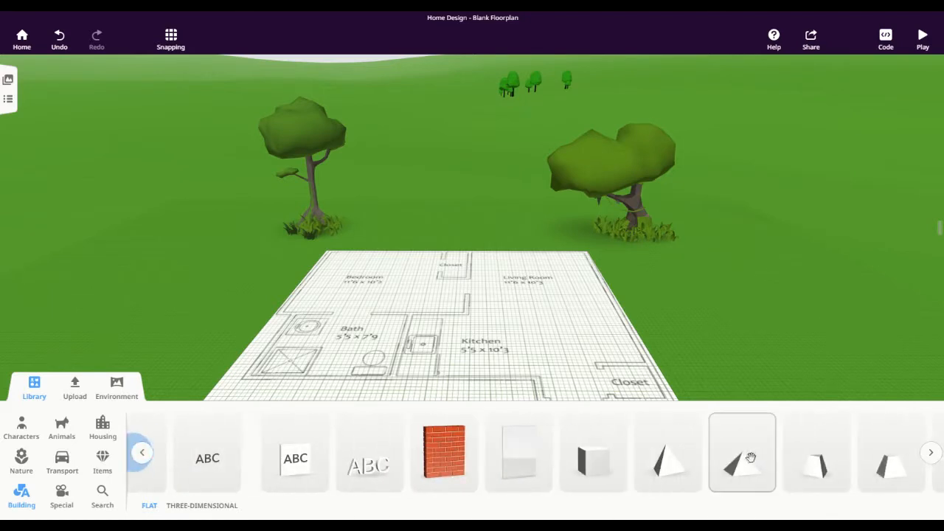
scroll(750, 459, down, 1)
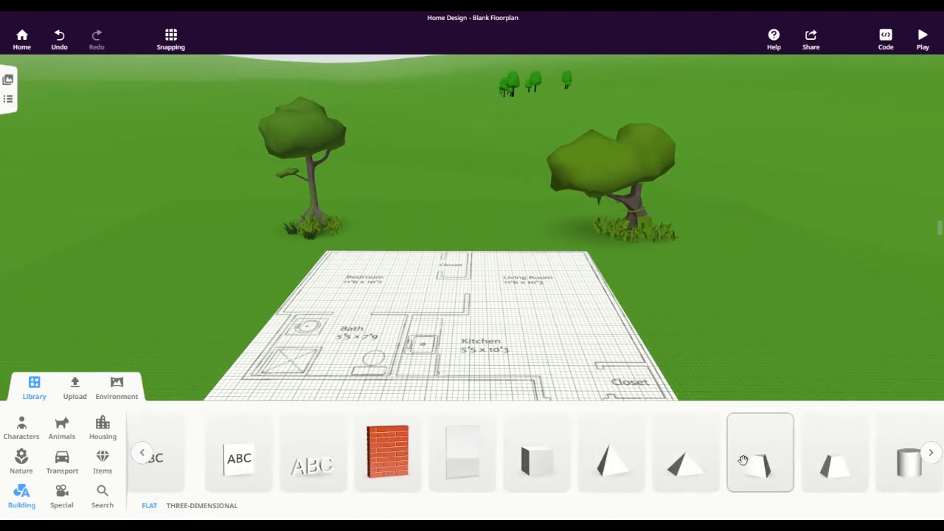
scroll(744, 460, up, 3)
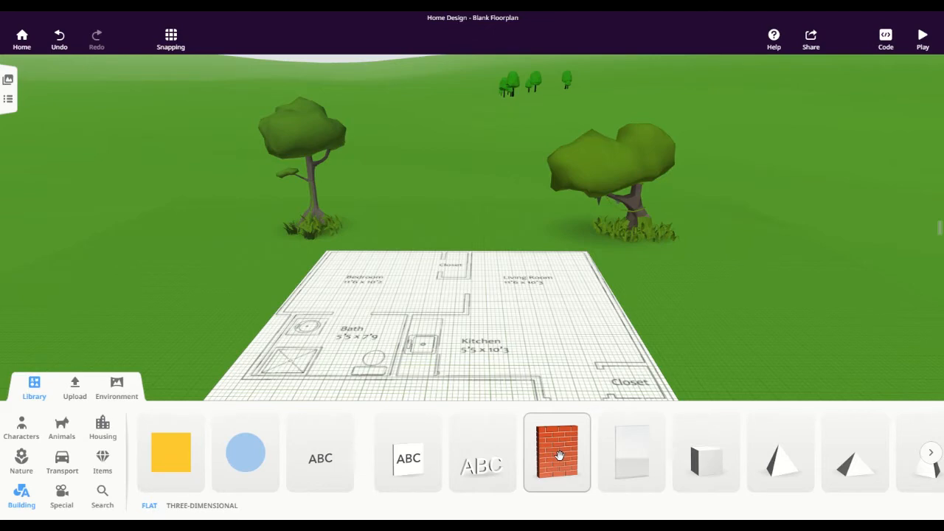
drag(561, 455, 501, 381)
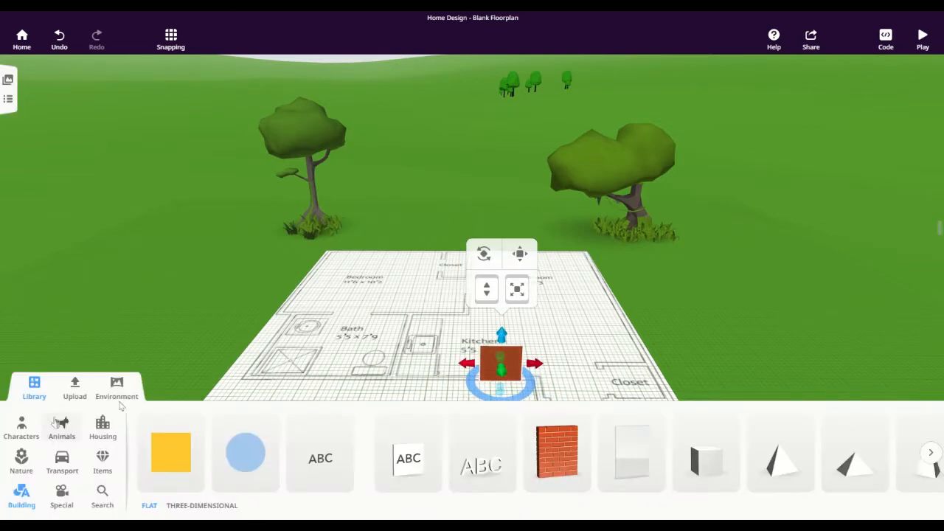
click(35, 390)
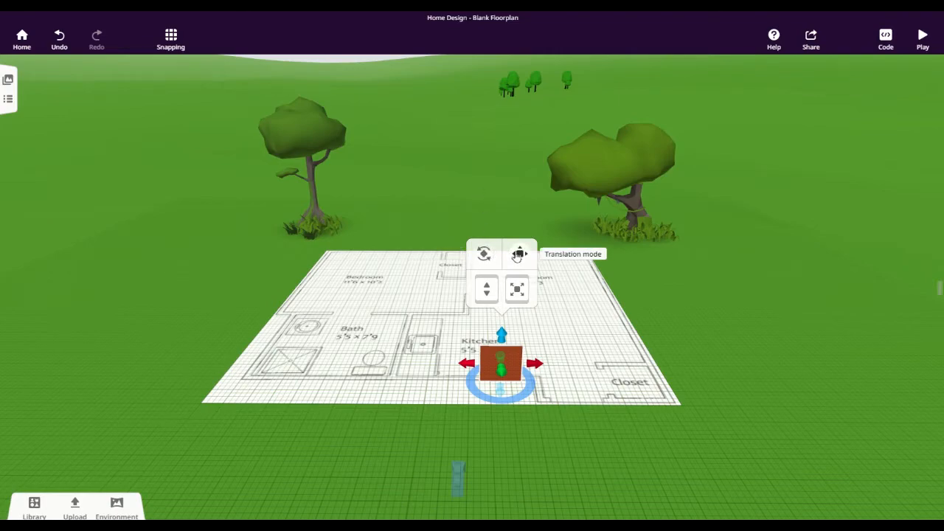
- Move the brick wall to the outer corner beside the entrance closet, aligned with the living room side of the floor plan
drag(400, 354, 460, 374)
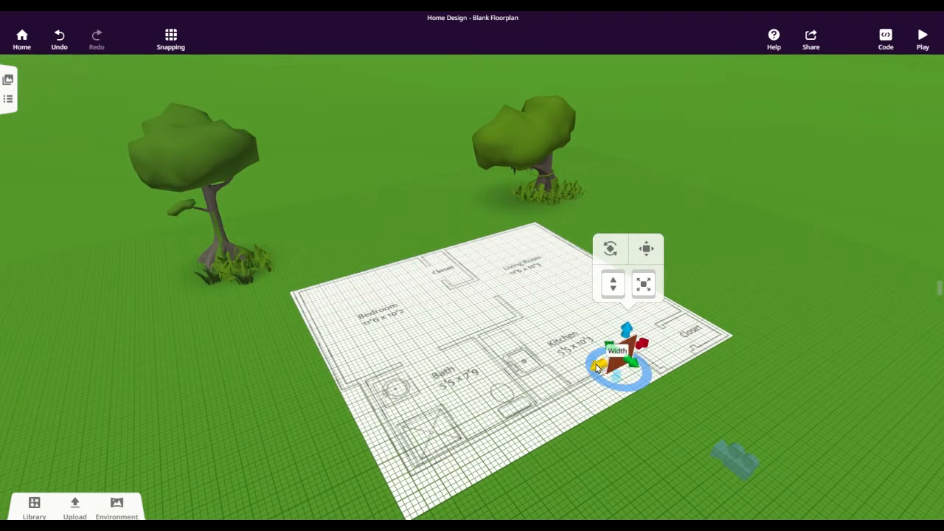
drag(560, 428, 287, 412)
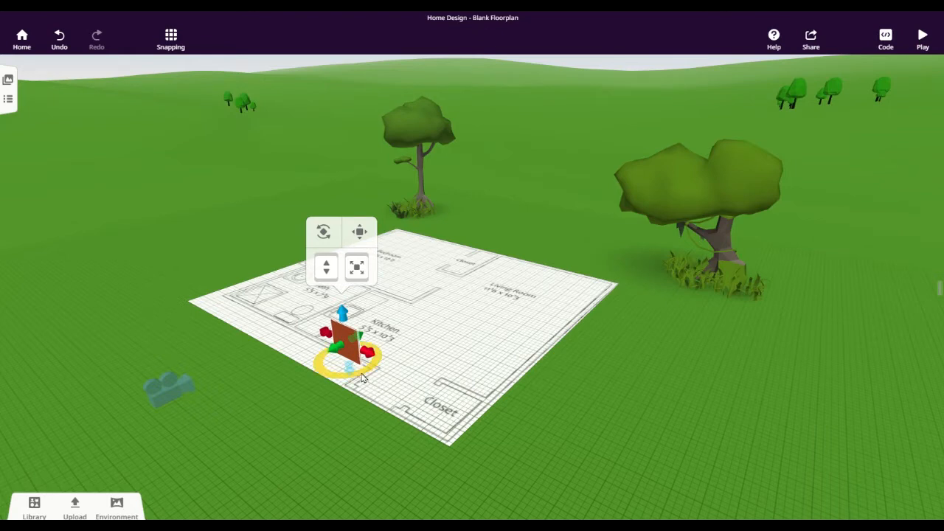
drag(362, 378, 456, 426)
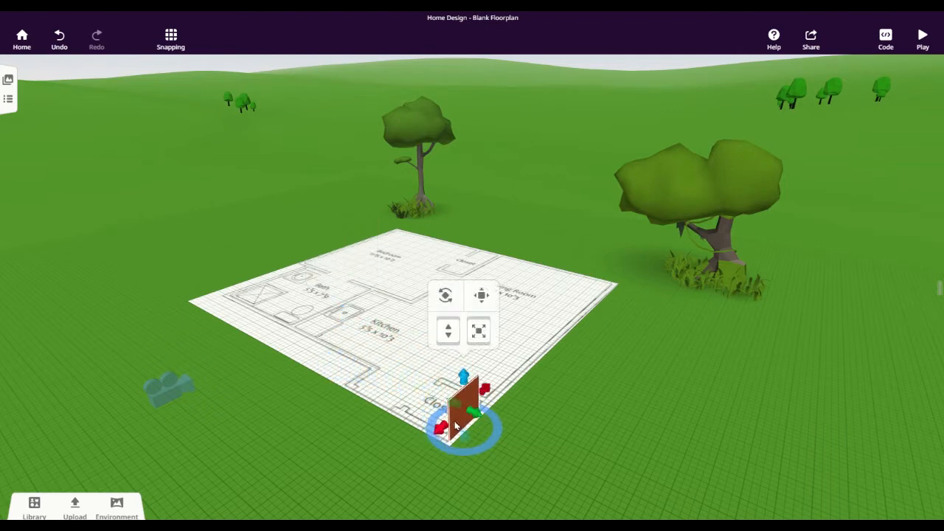
- Stretch the brick wall along the full living room side of the floor plan and adjust its thickness
drag(631, 420, 560, 434)
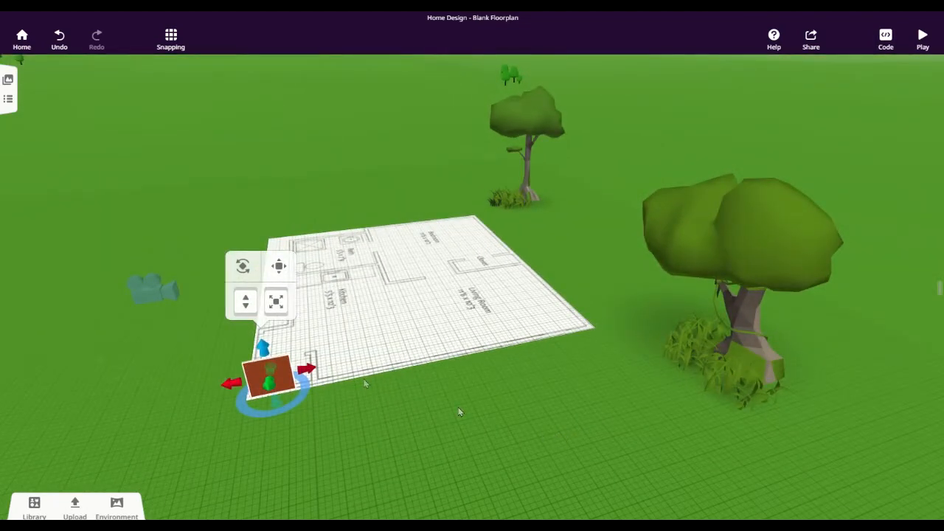
drag(307, 369, 607, 323)
drag(207, 388, 269, 514)
drag(559, 363, 556, 359)
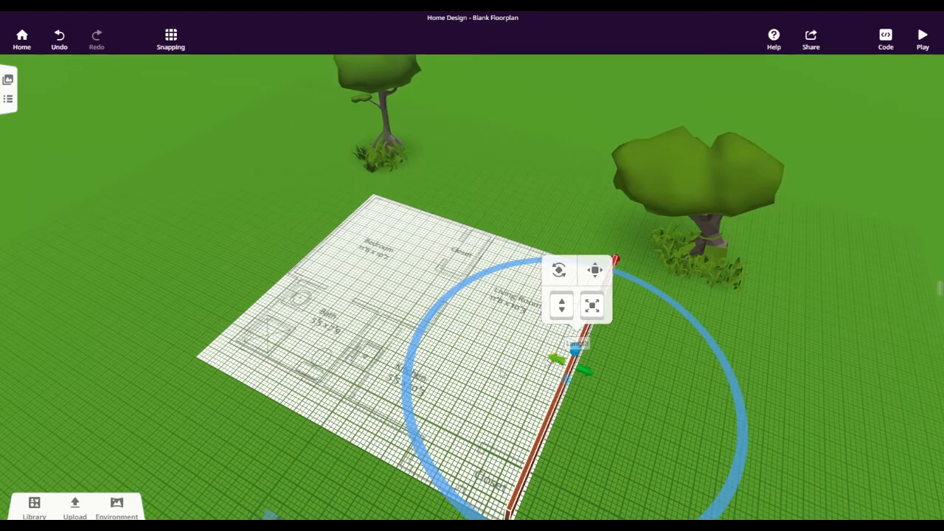
drag(268, 470, 163, 433)
scroll(443, 411, up, 3)
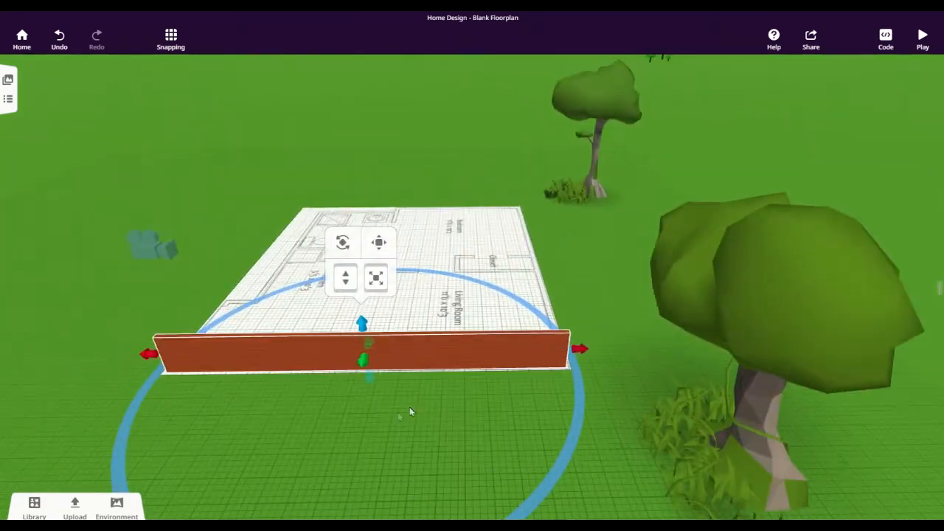
click(571, 478)
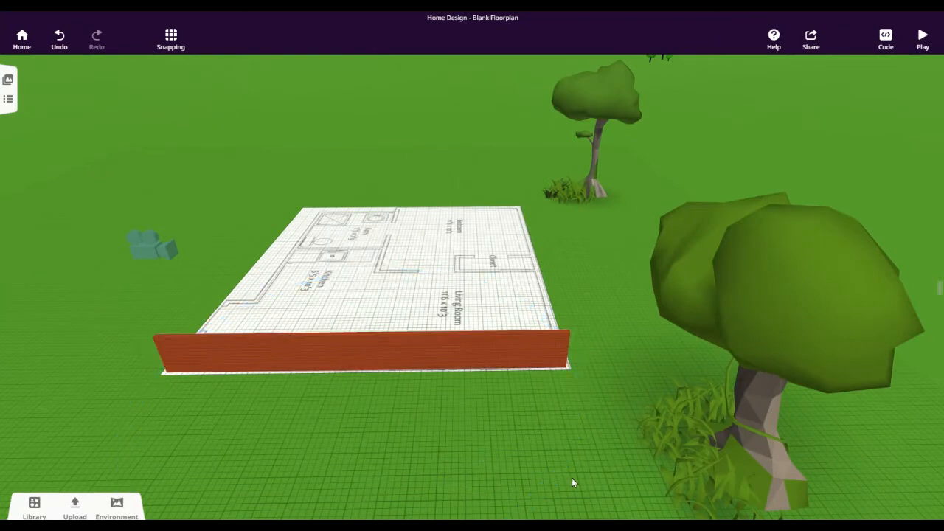
- Try several textures on the long brick wall and apply the grey stone one
drag(400, 432, 363, 411)
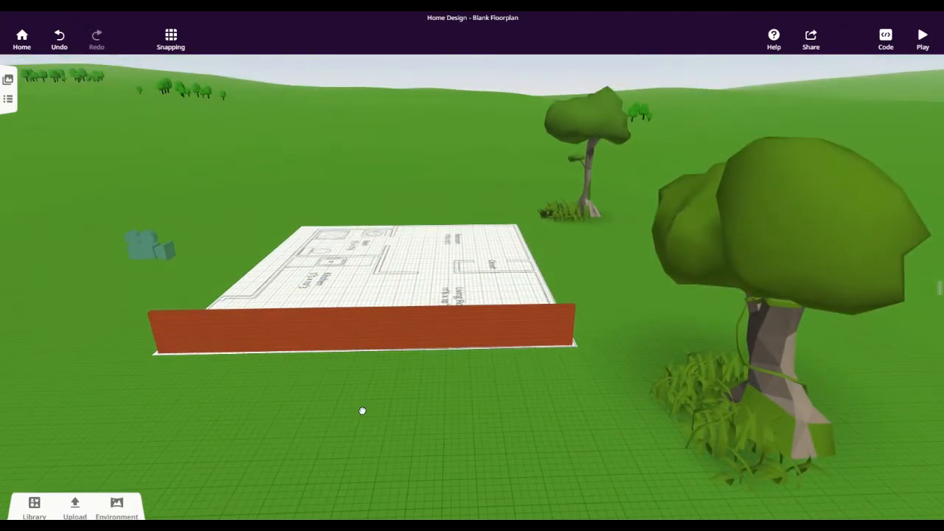
click(370, 334)
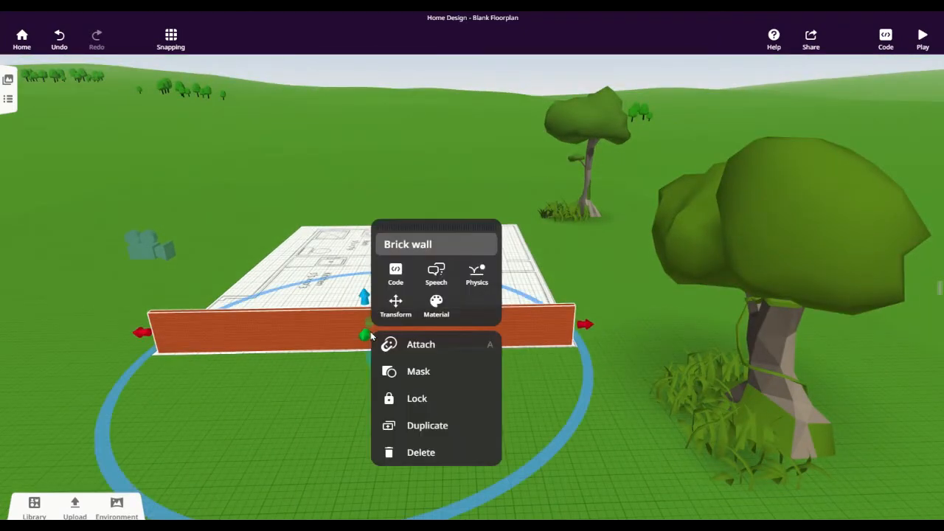
click(437, 302)
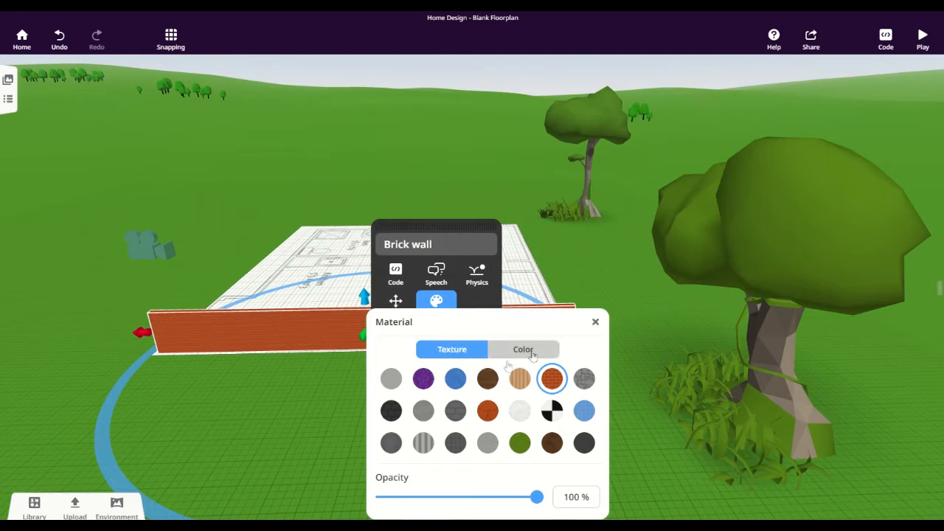
click(423, 379)
click(456, 378)
click(520, 378)
click(585, 380)
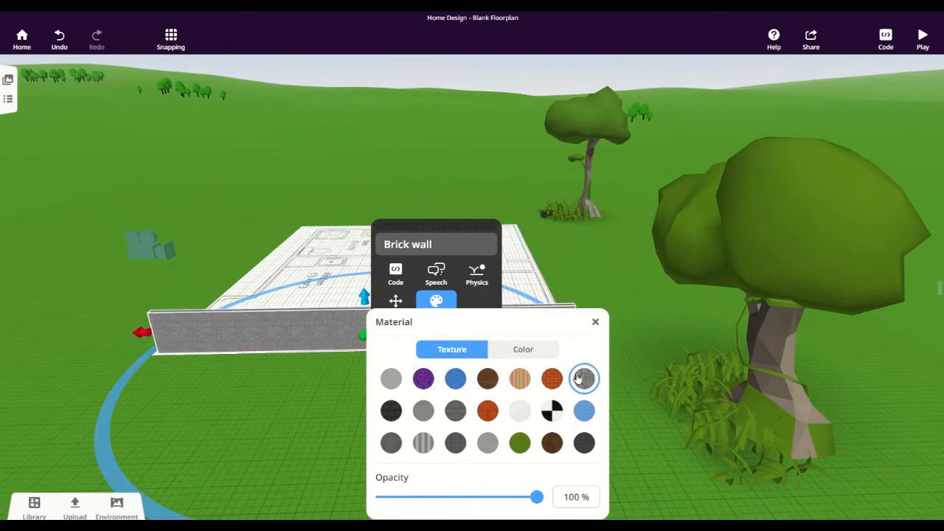
- Lighten the wall's colour with a custom lighter grey
click(510, 350)
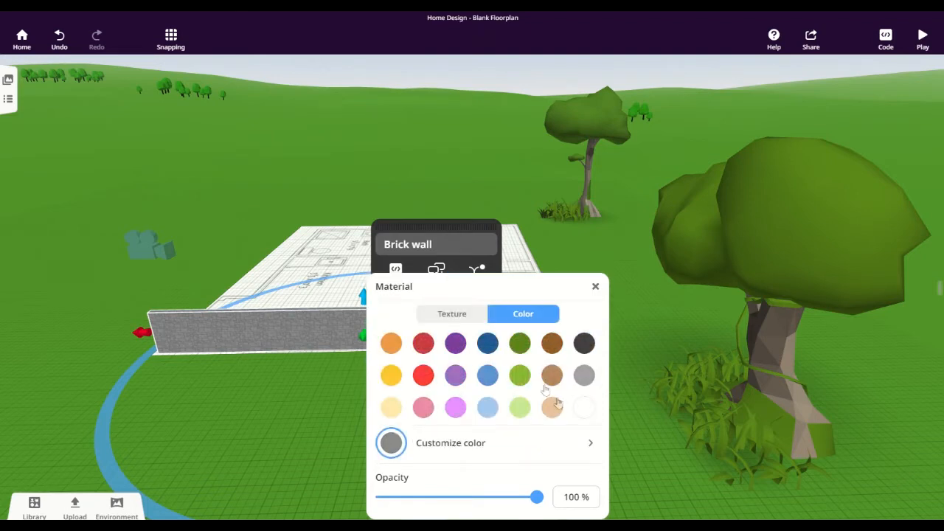
click(588, 444)
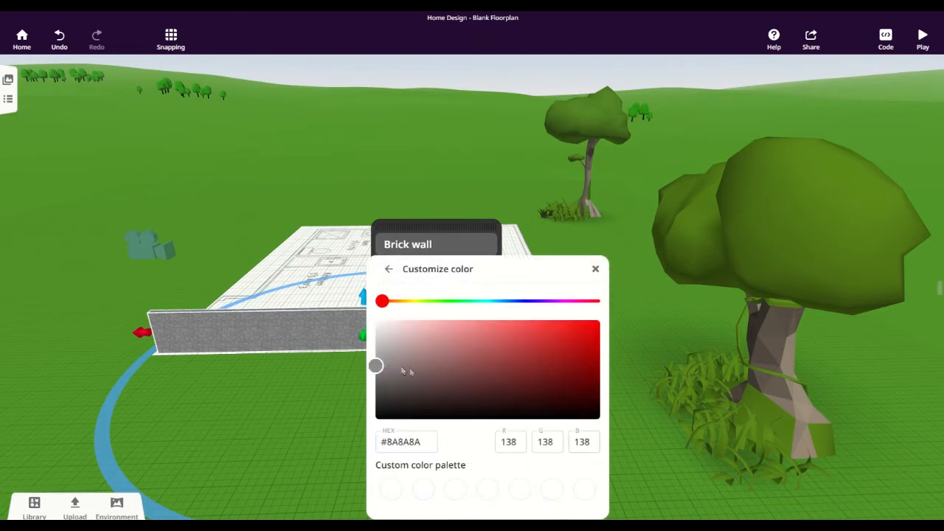
drag(379, 362, 374, 347)
click(596, 269)
click(322, 398)
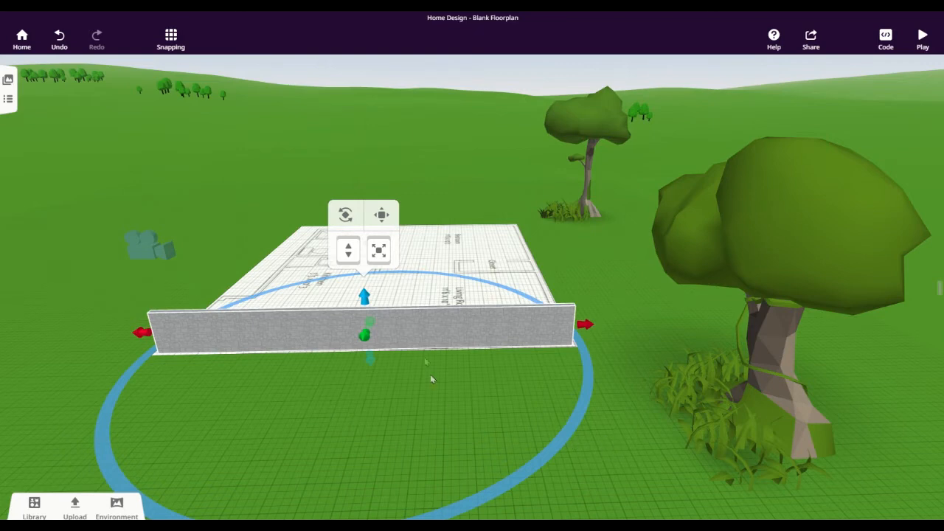
- Duplicate the grey wall, rotate the copy and fit it along the back edge behind the bedroom and living room
drag(620, 382, 383, 453)
click(342, 231)
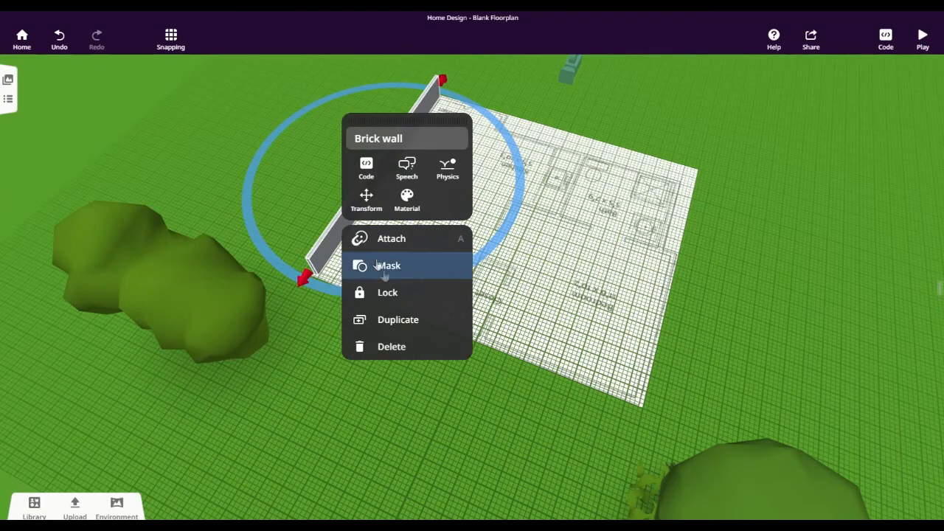
click(381, 319)
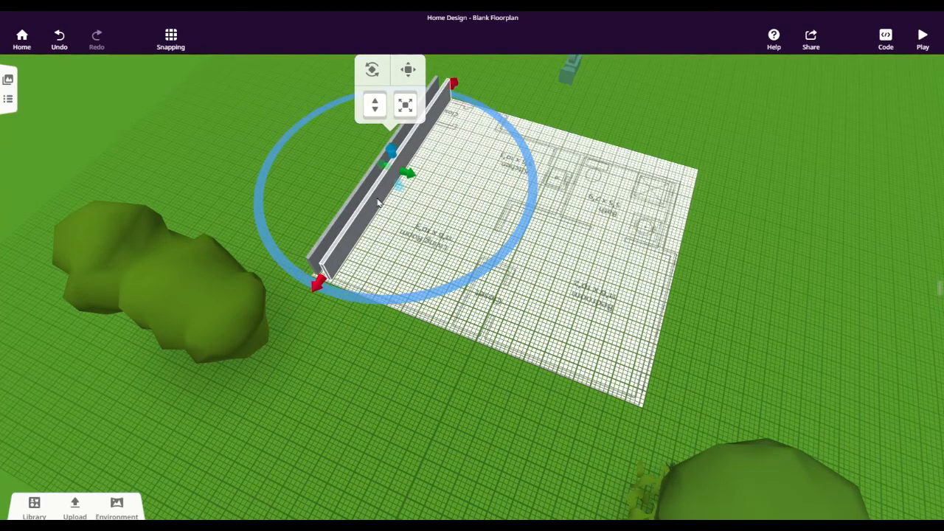
drag(378, 202, 407, 201)
drag(549, 157, 475, 360)
drag(472, 203, 656, 400)
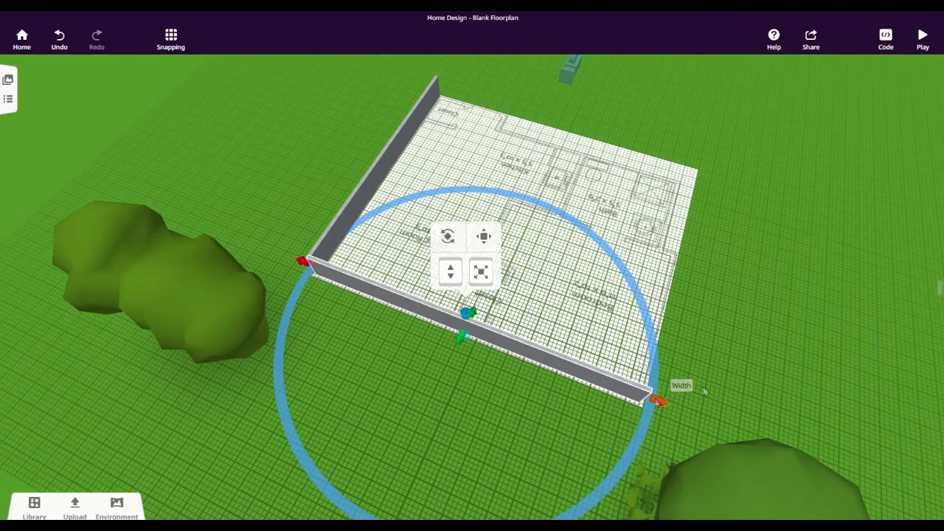
click(763, 369)
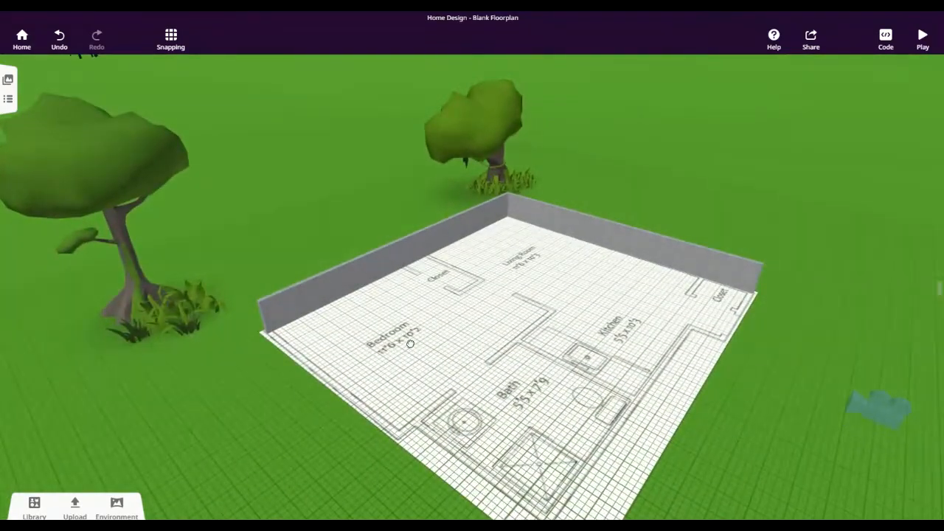
- Duplicate the back wall and use the copy for the outer wall along the bedroom side
right_click(359, 288)
click(415, 371)
drag(417, 373, 520, 428)
drag(388, 295, 481, 306)
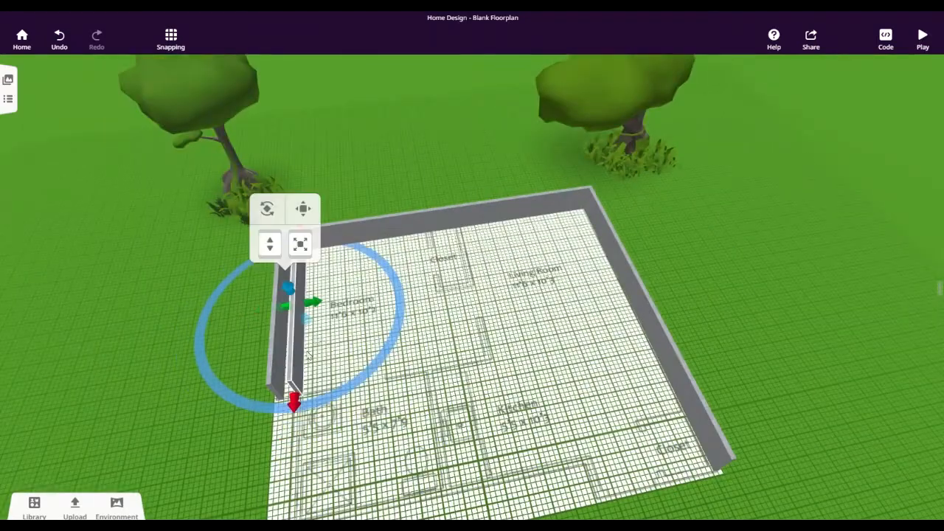
- Complete the remaining outer walls around the bath, kitchen and entrance closet with wall copies, leaving the entrance open
drag(387, 356, 255, 416)
drag(218, 326, 288, 400)
drag(485, 354, 295, 387)
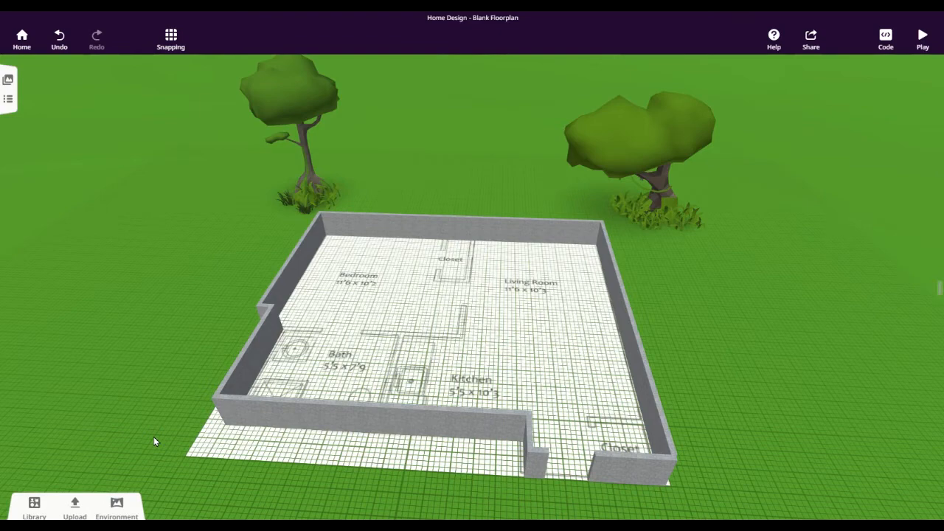
- Place a new brick wall from the library on the line between the bedroom and the bath
drag(162, 341, 150, 360)
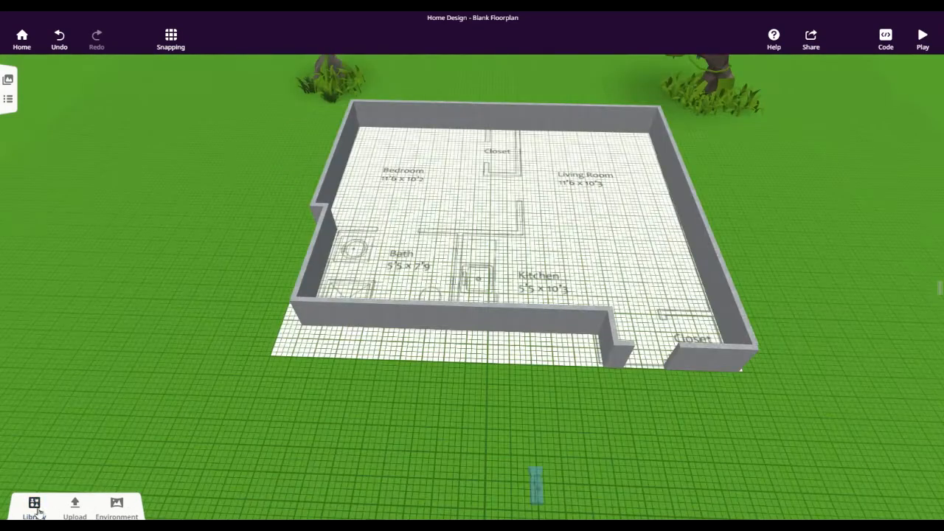
click(34, 506)
drag(554, 447, 350, 212)
drag(413, 251, 148, 339)
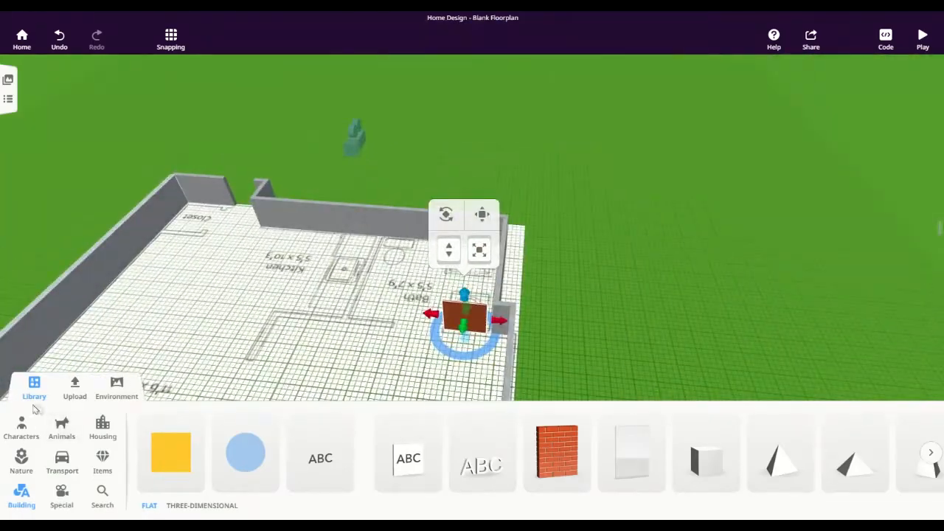
click(34, 388)
- Resize the new brick wall to follow the short partition line between the bedroom and the bath, from the outer wall to the doorway
drag(499, 320, 524, 325)
drag(634, 339, 492, 386)
drag(415, 295, 421, 292)
click(592, 371)
- Replace the brick texture of the short wall between the bedroom and the bath with a light grey texture
drag(593, 371, 392, 318)
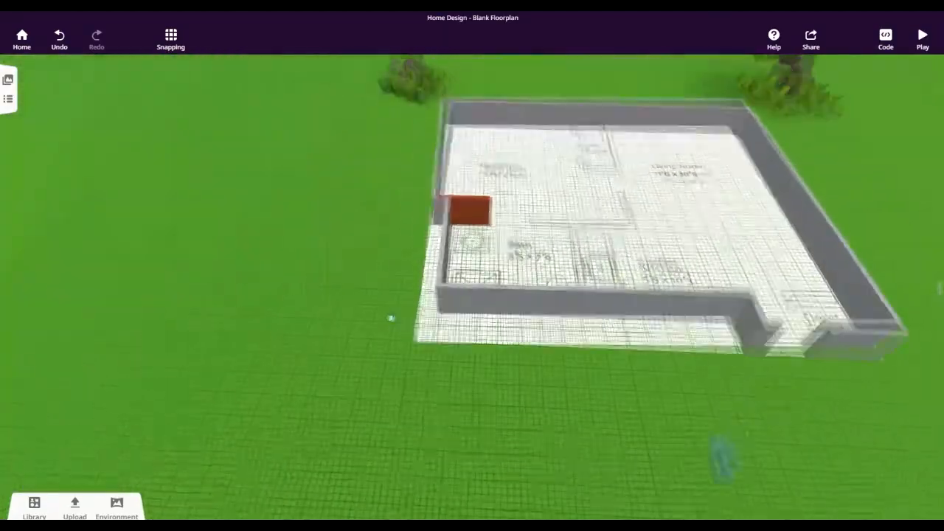
scroll(392, 318, up, 8)
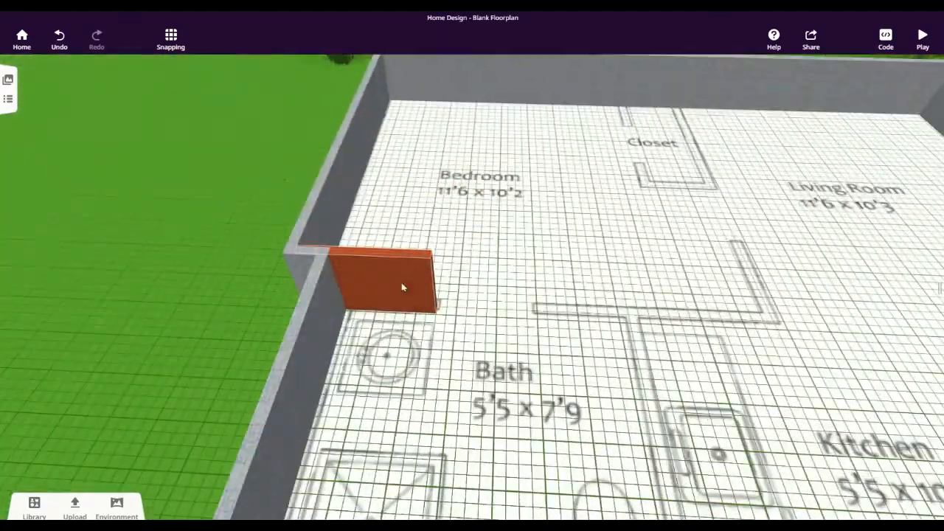
click(414, 288)
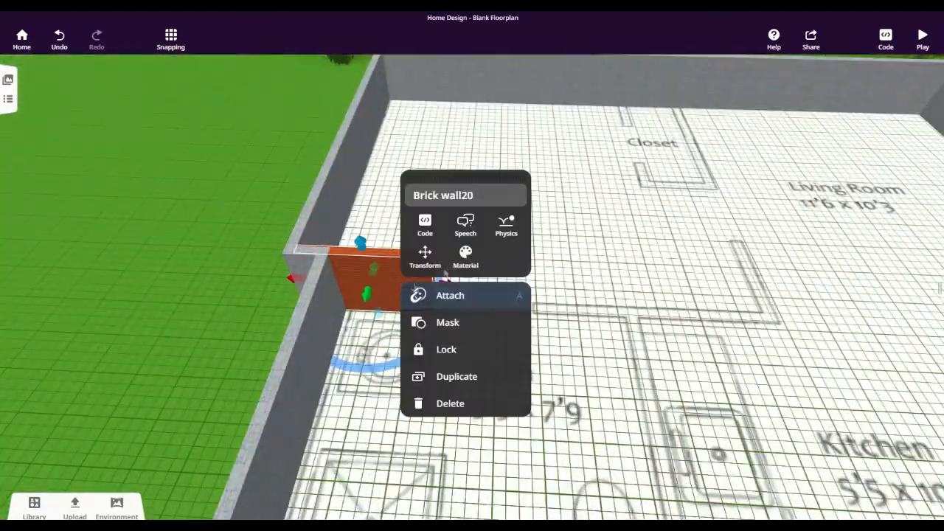
click(465, 255)
click(613, 343)
click(613, 375)
click(613, 407)
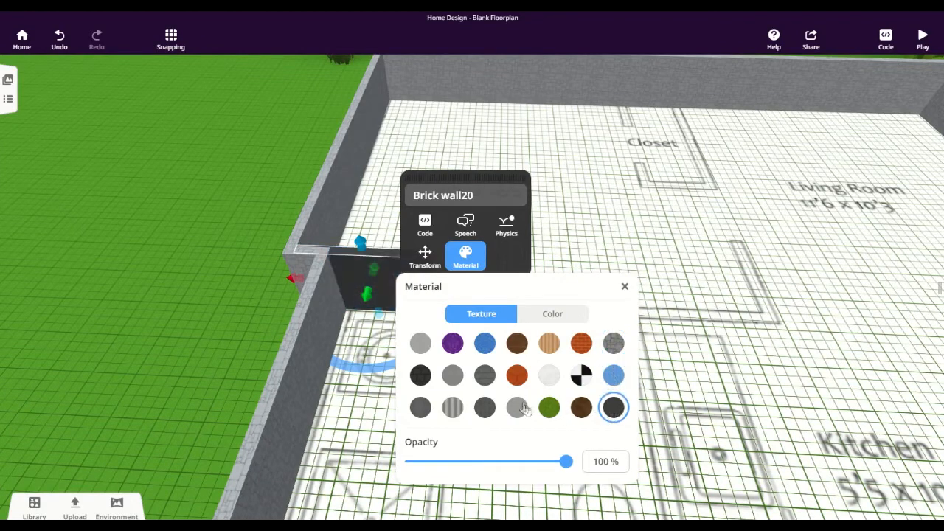
click(485, 376)
click(453, 375)
- Colour the short bedroom-bath wall light green and customize the shade to a paler green, about #D4E8B1
click(552, 314)
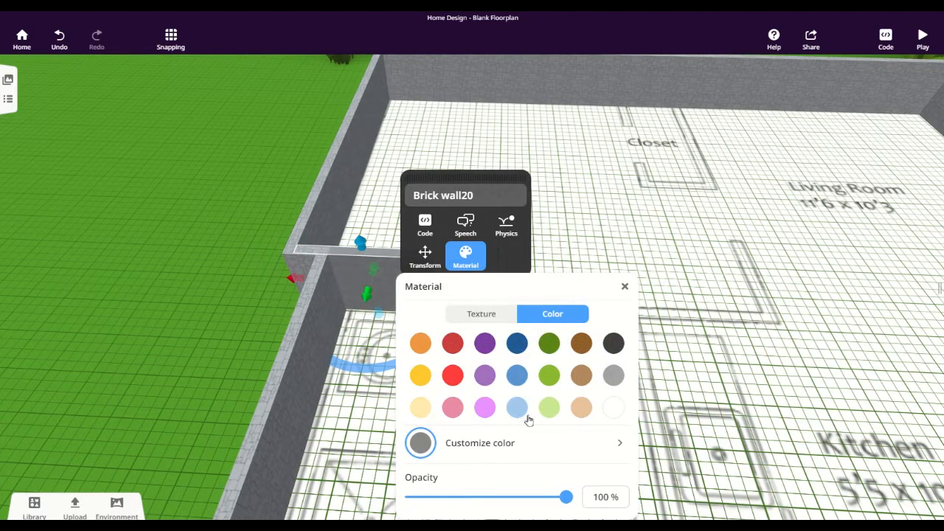
click(549, 408)
click(616, 443)
drag(487, 332, 459, 335)
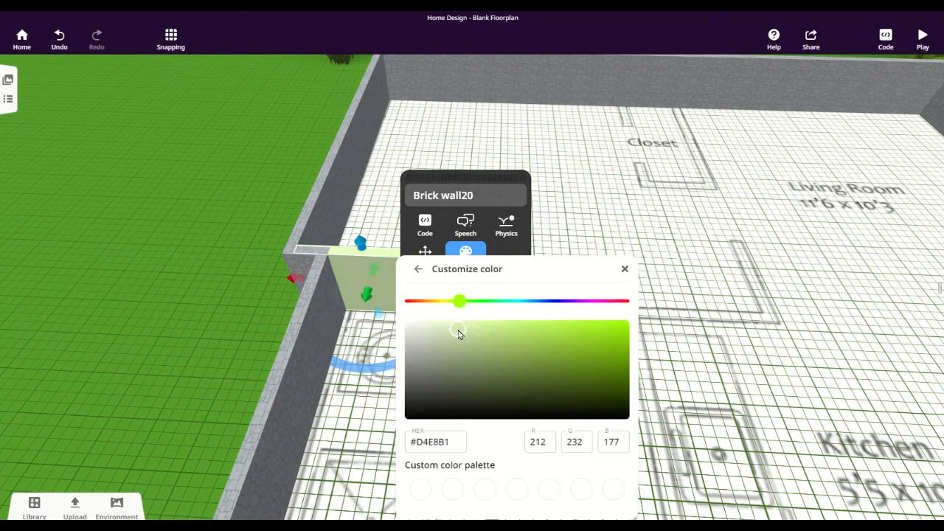
click(625, 268)
click(558, 408)
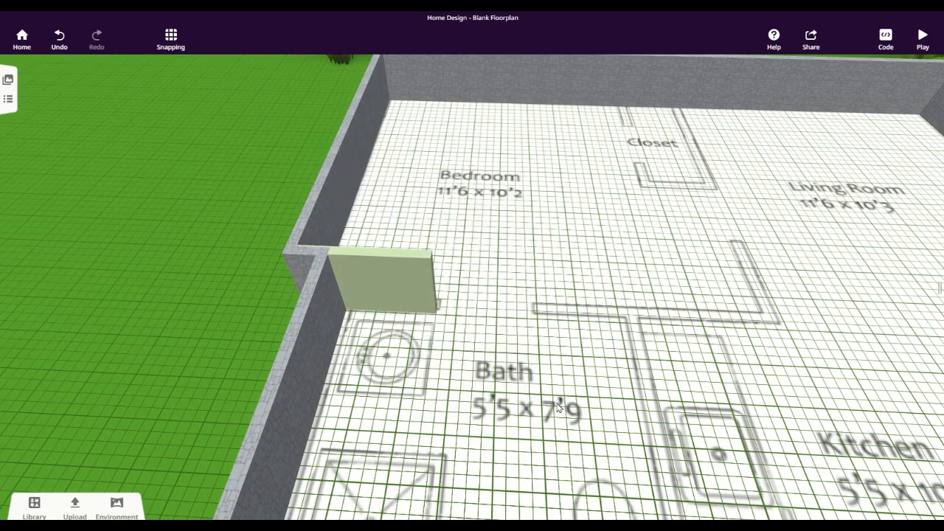
- Duplicate the pale green wall across the bath doorway and complete the remaining interior partitions around the bath, kitchen and closets with copies
click(406, 281)
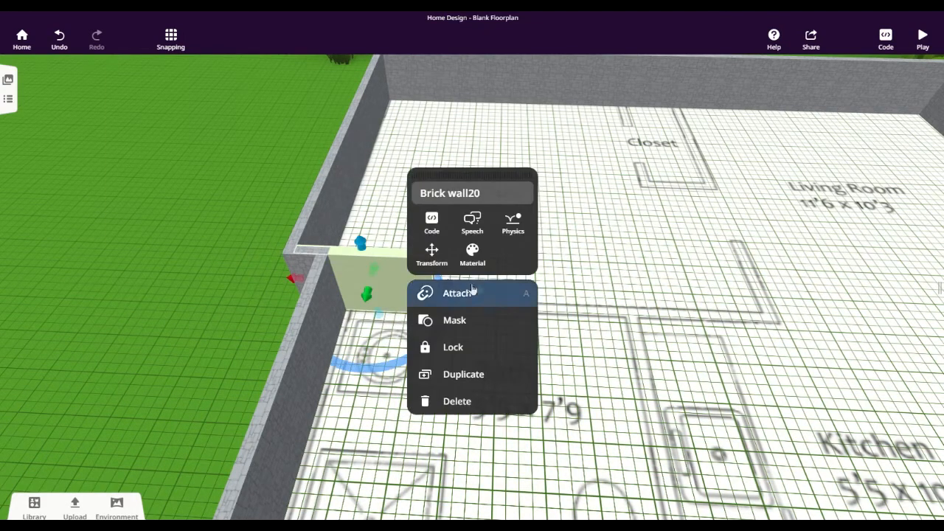
click(449, 373)
drag(431, 240, 669, 278)
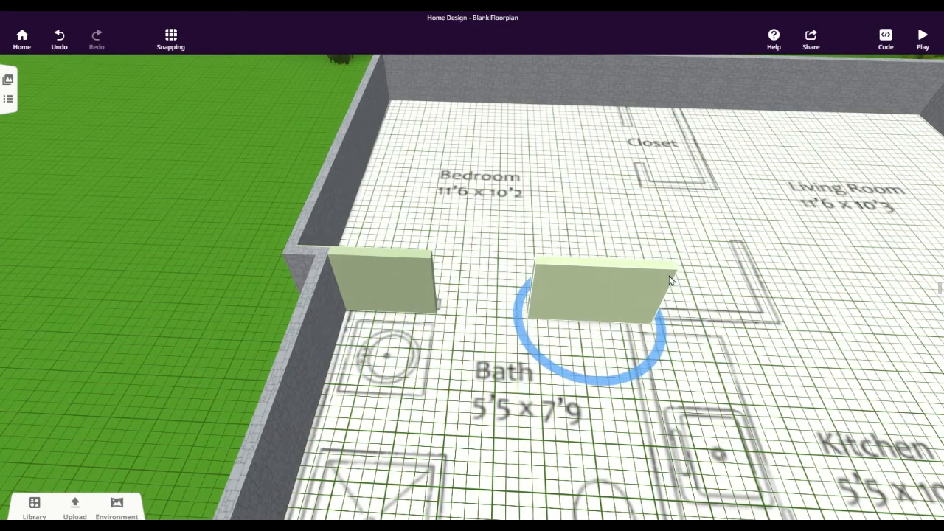
drag(673, 295, 812, 307)
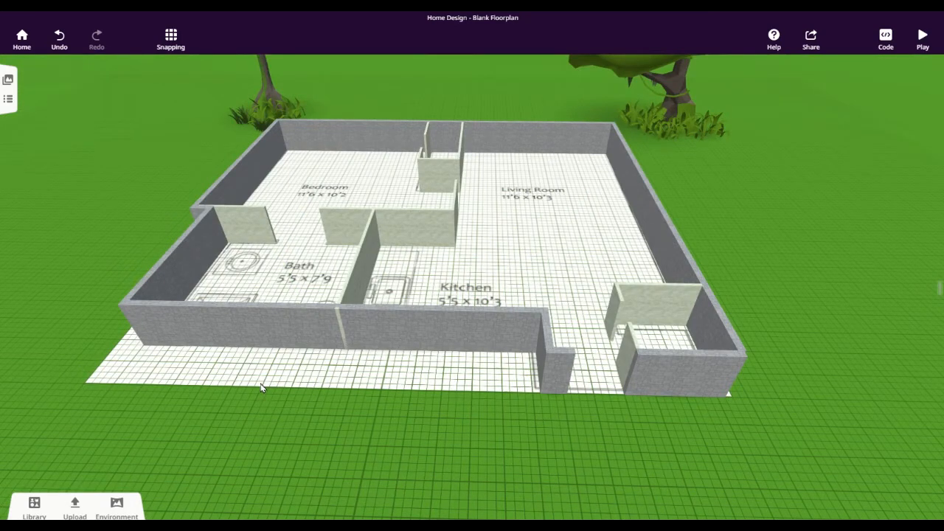
drag(347, 367, 359, 397)
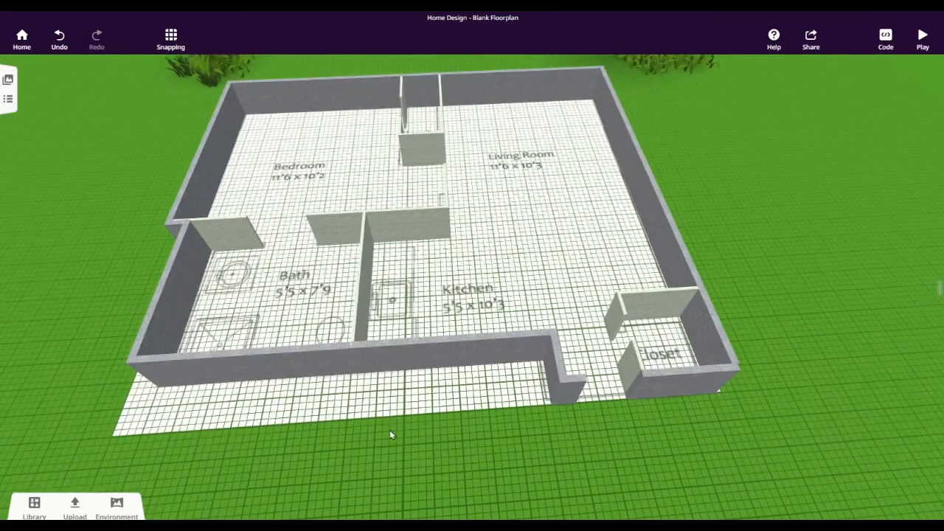